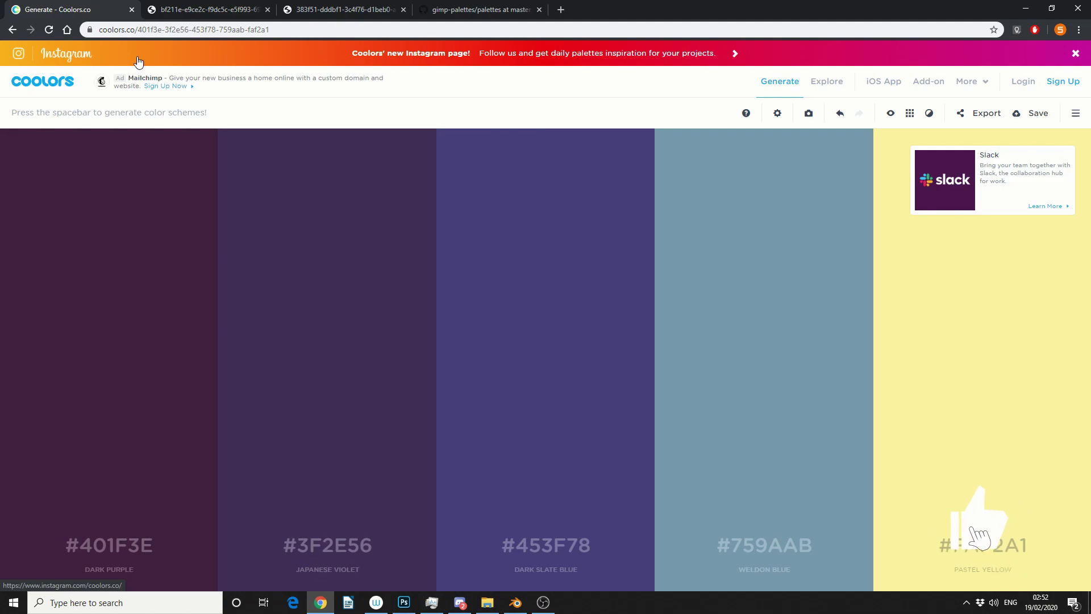
- Generate several new random color schemes on Coolors, and view the exported bf211e-e9ce2c-f9dc5c-e5f993-69a197 palette image
mouse_move(415, 275)
key("space")
key("space")
key("space")
key("space")
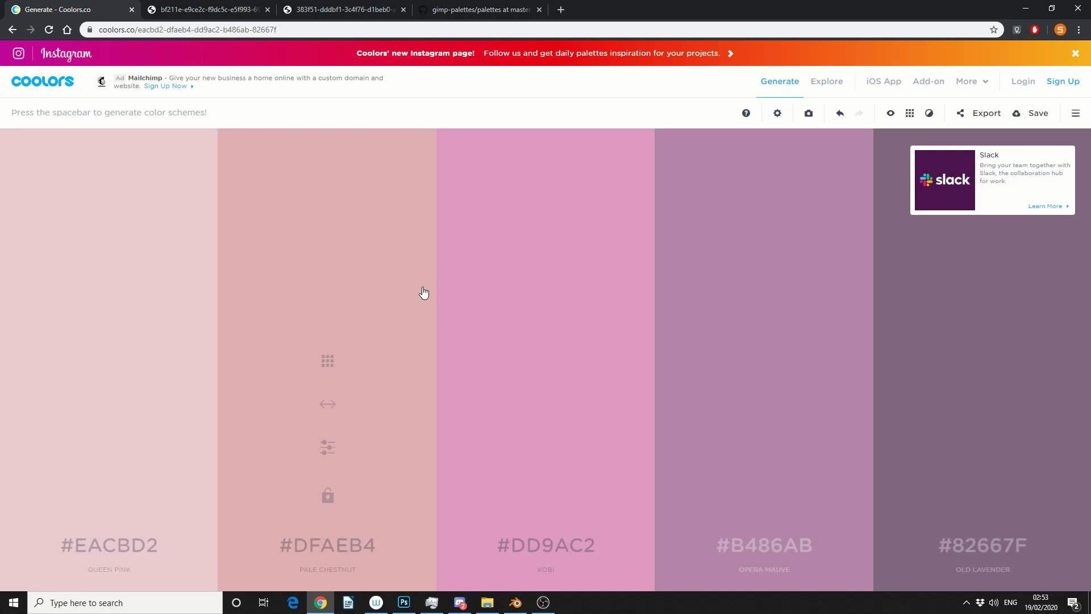
left_click(250, 10)
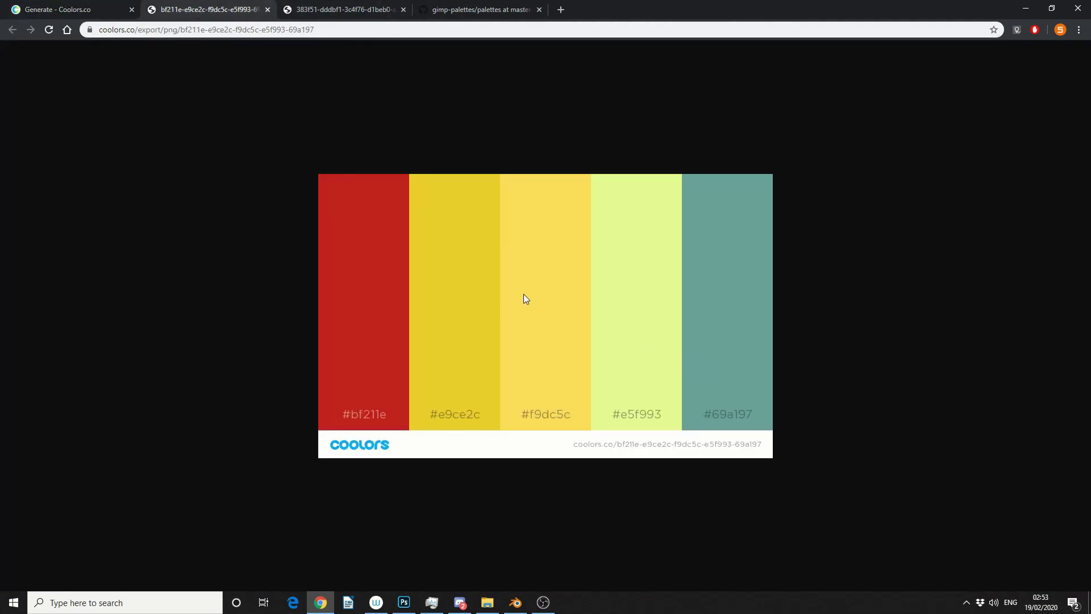
- Switch to Blender and open the Texture Paint workspace for the default cube
left_click(515, 603)
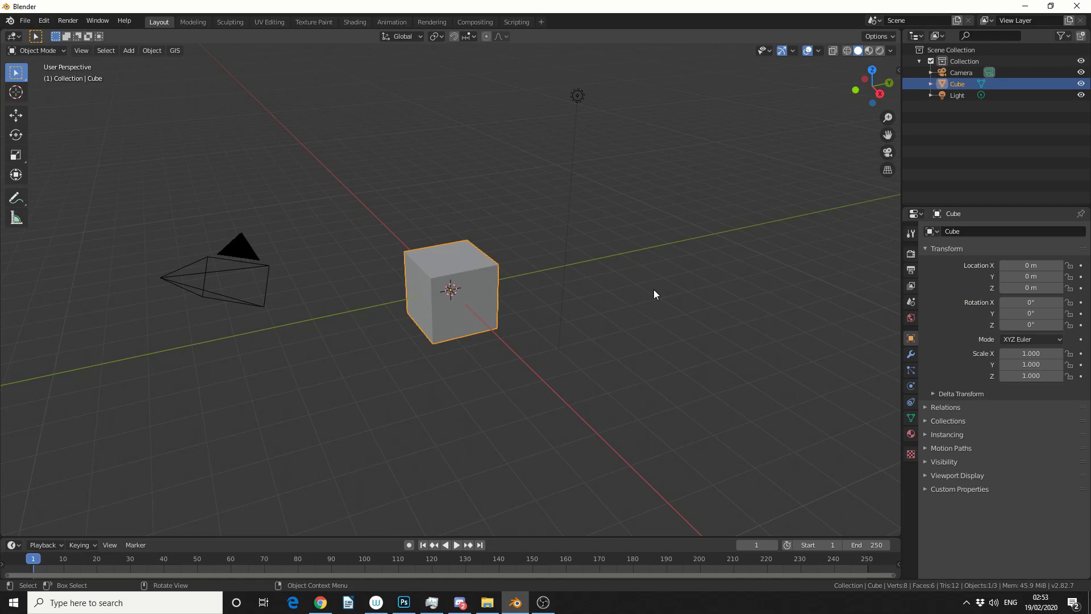
middle_click_drag(670, 280, 277, 307)
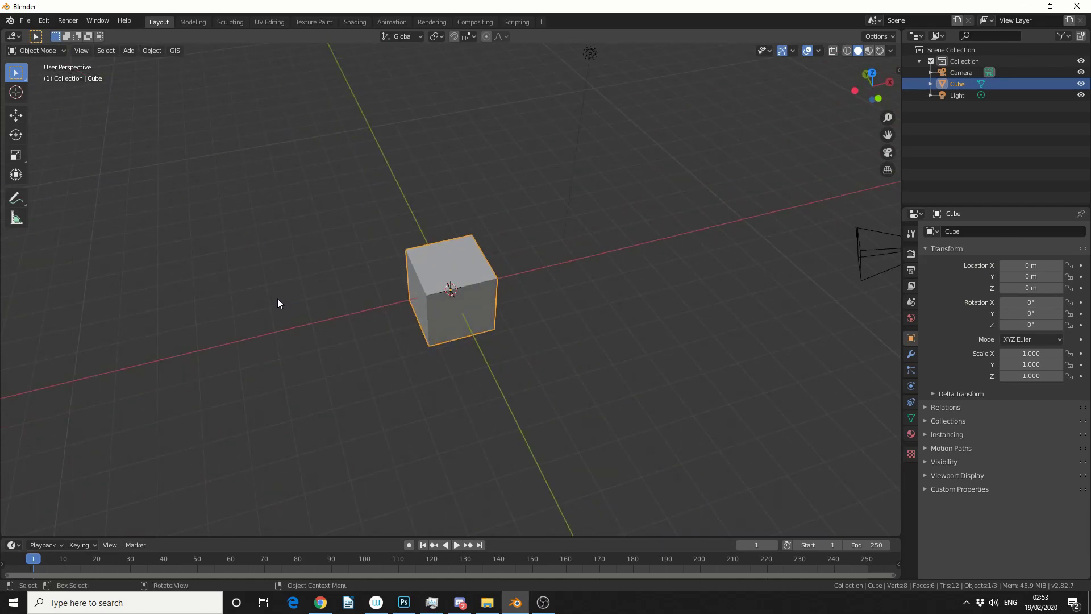
left_click(315, 23)
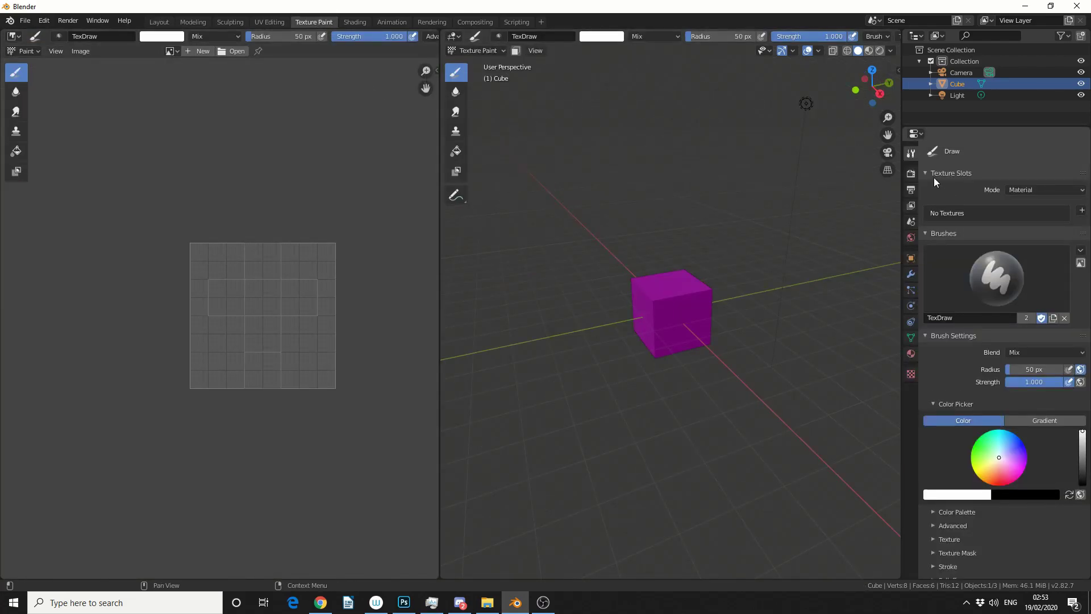
- Create a new color palette in the brush settings and name it "colour"
scroll(1001, 312, "down", 3)
left_click(963, 435)
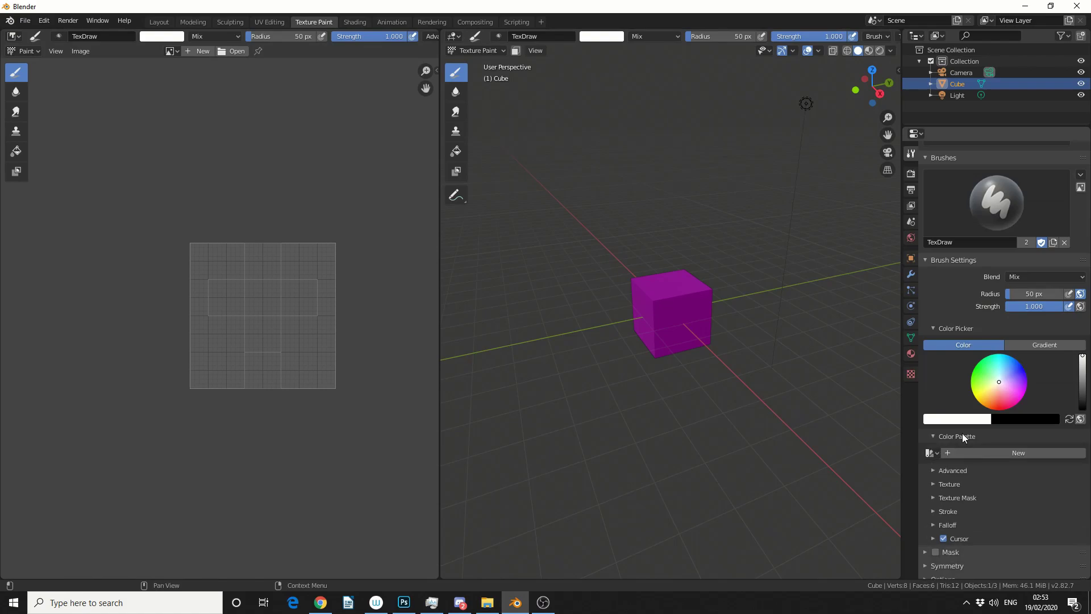
left_click(980, 454)
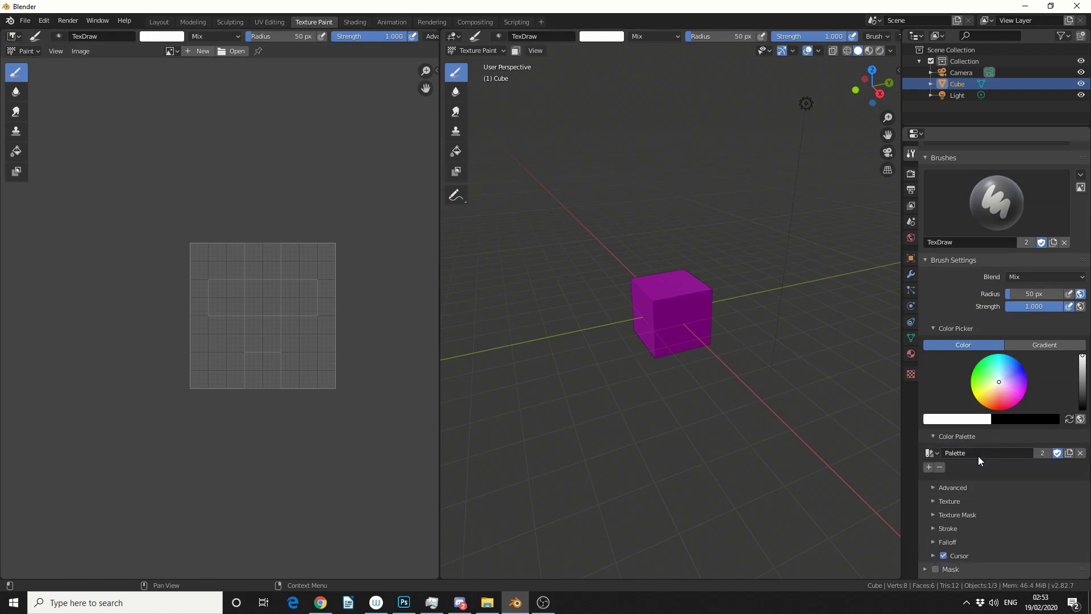
left_click(976, 454)
type("colour")
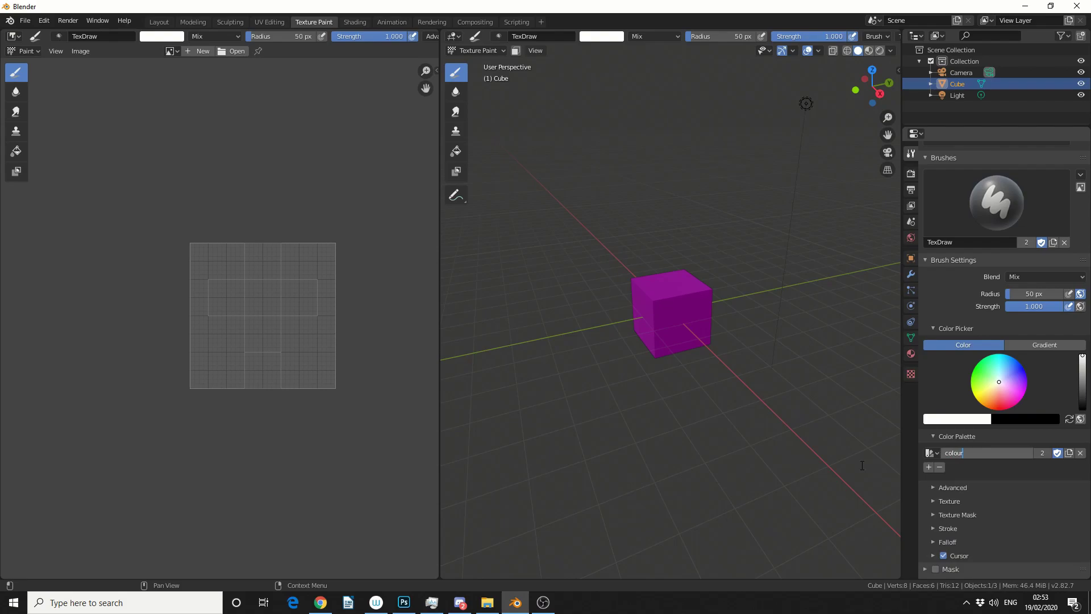
- Add bright green, purple and cyan swatches to the colour palette using the color wheel
left_click_drag(992, 391, 975, 380)
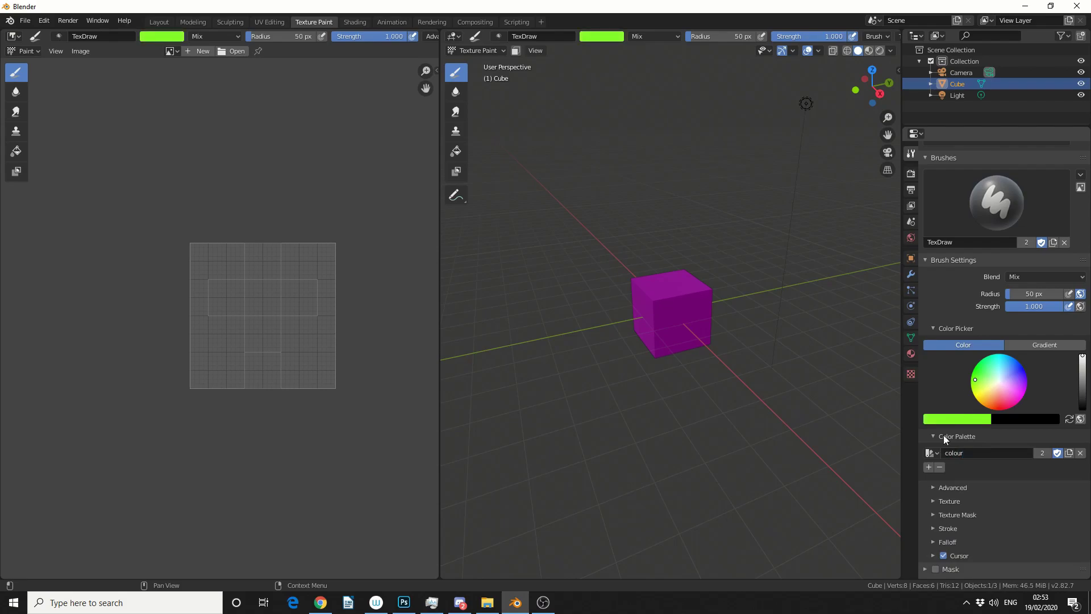
left_click(929, 467)
left_click(1022, 380)
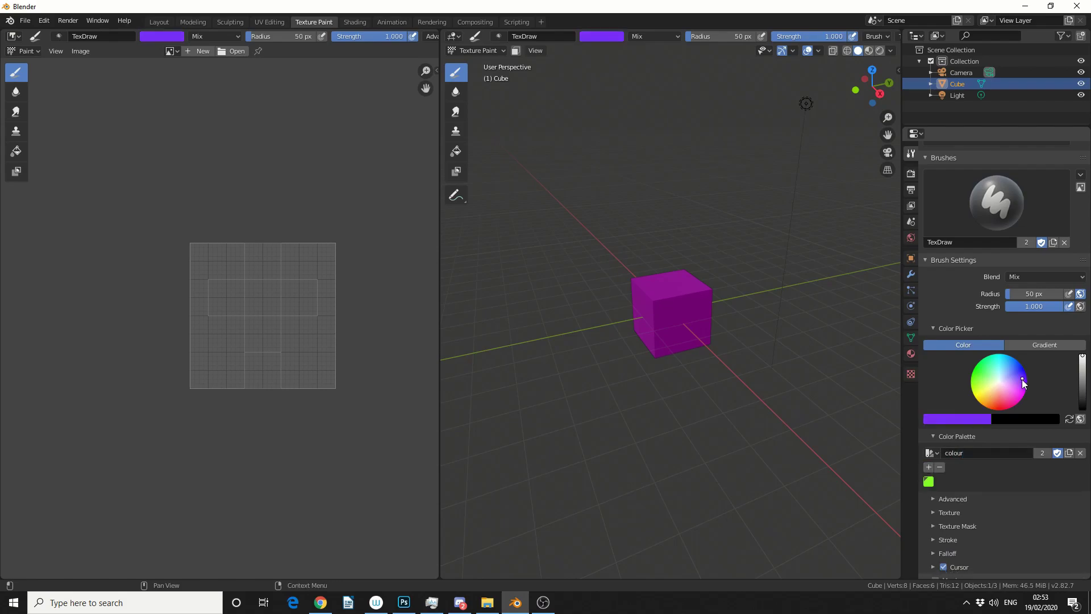
left_click(929, 467)
left_click(999, 358)
left_click(930, 467)
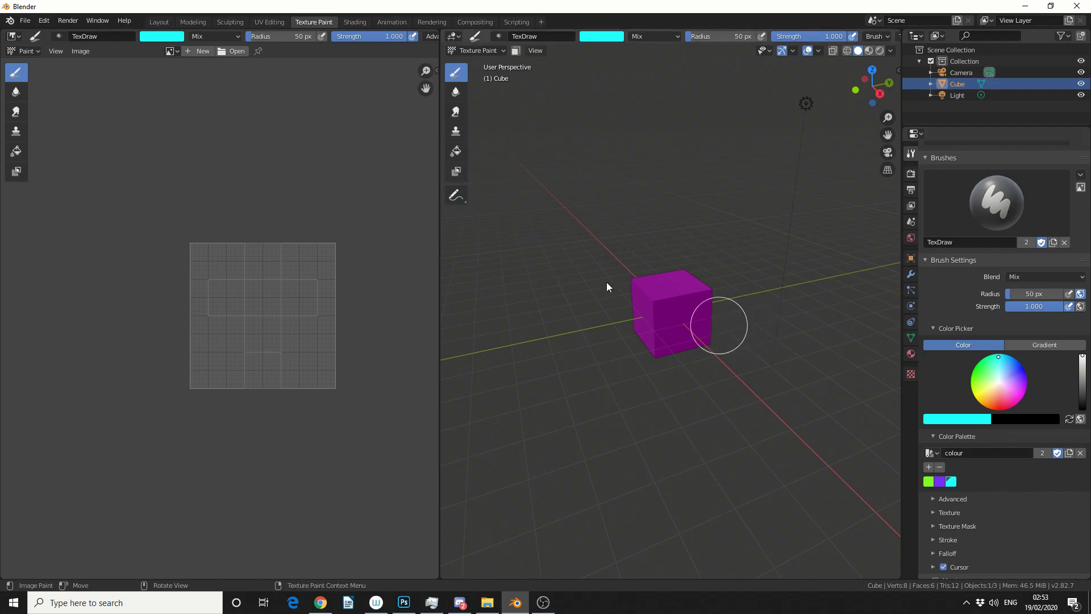
- In the Layout workspace, add bf211e-e9ce2c-f9dc5c-e5f993-69a197.png from the Desktop as a reference image, and reselect the cube
left_click(165, 24)
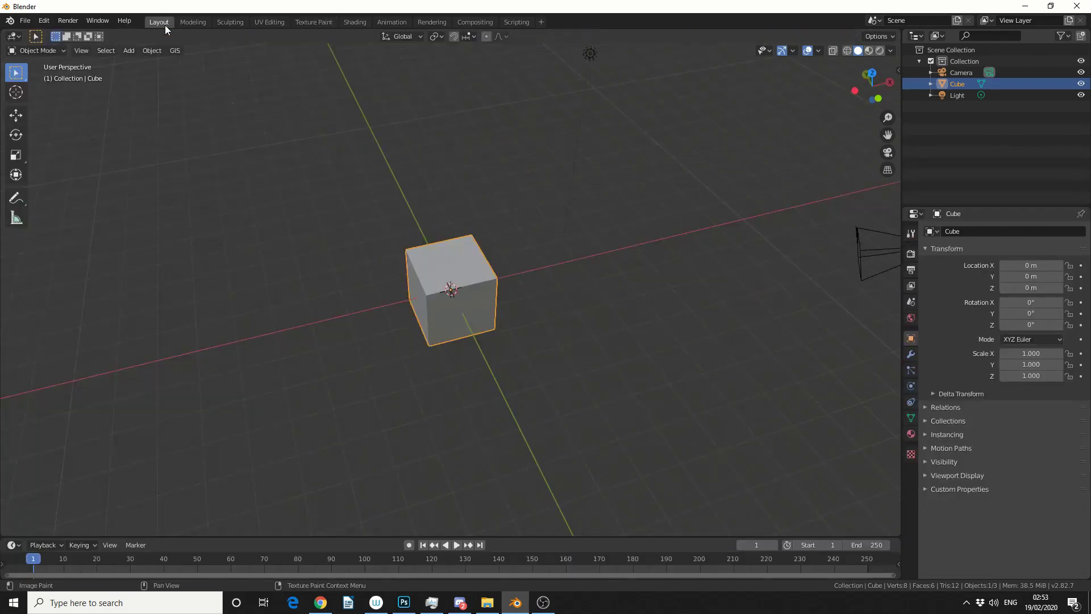
left_click(133, 50)
mouse_move(170, 178)
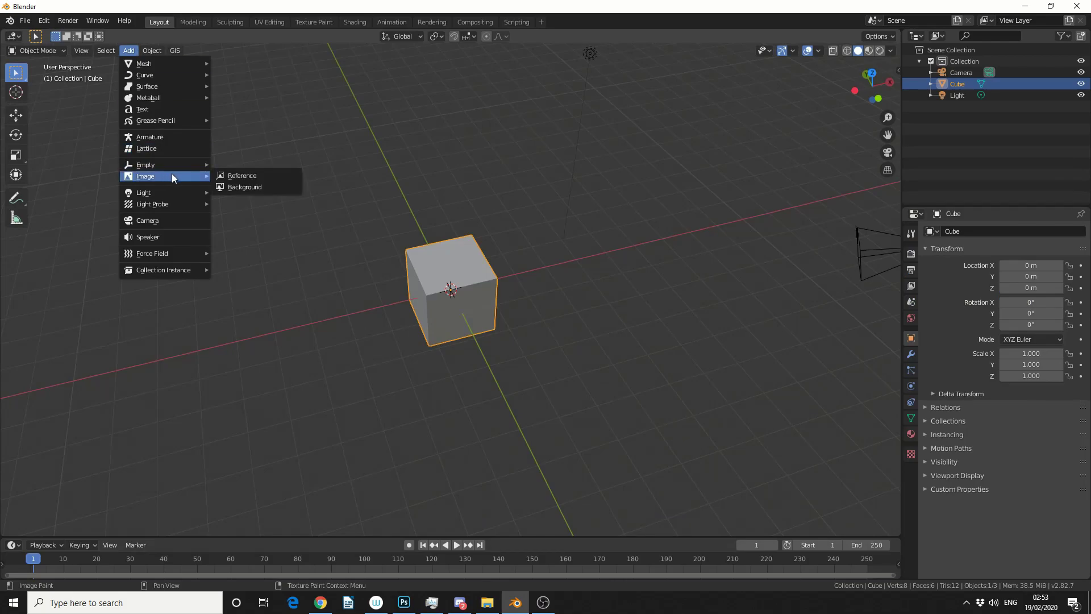
left_click(229, 177)
left_click(269, 268)
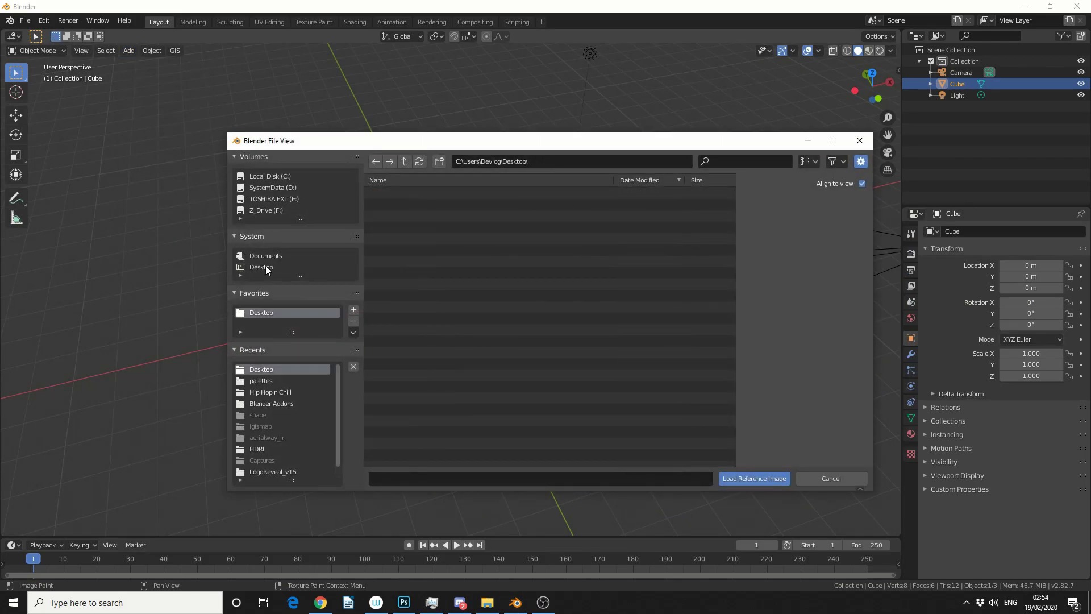
double_click(405, 238)
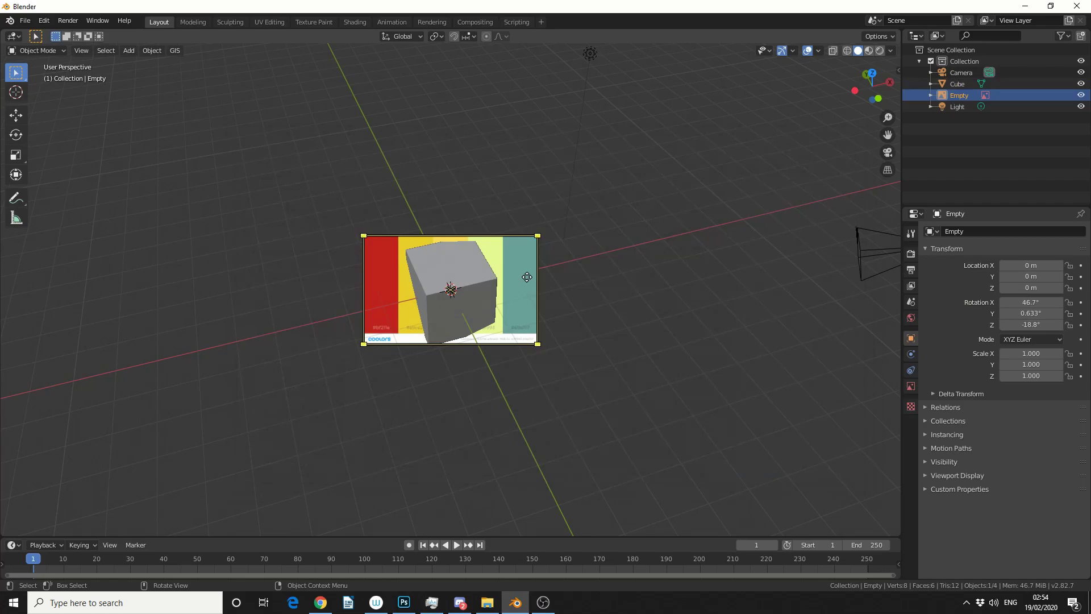
left_click(452, 277)
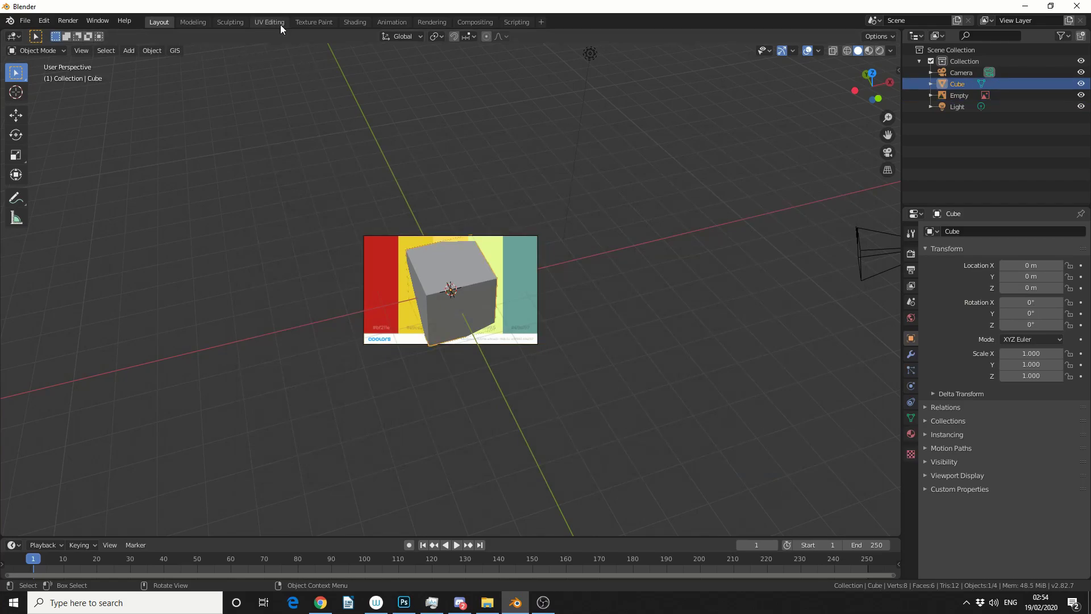
- Return to Texture Paint and sample the teal, pale green and light yellow from the reference image into the palette
left_click(308, 22)
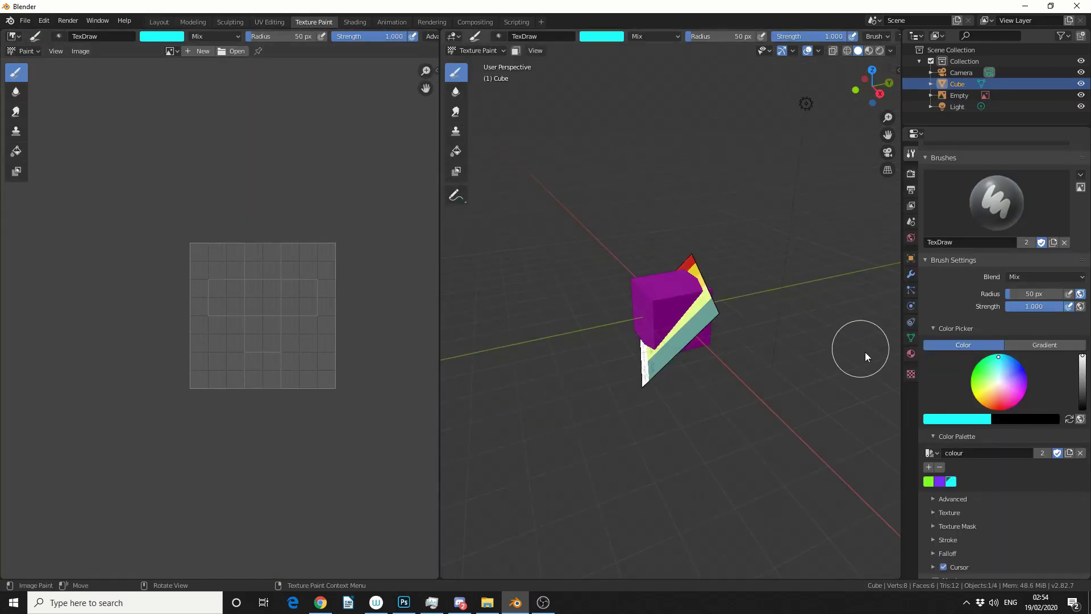
middle_click_drag(865, 353, 739, 322)
key("s")
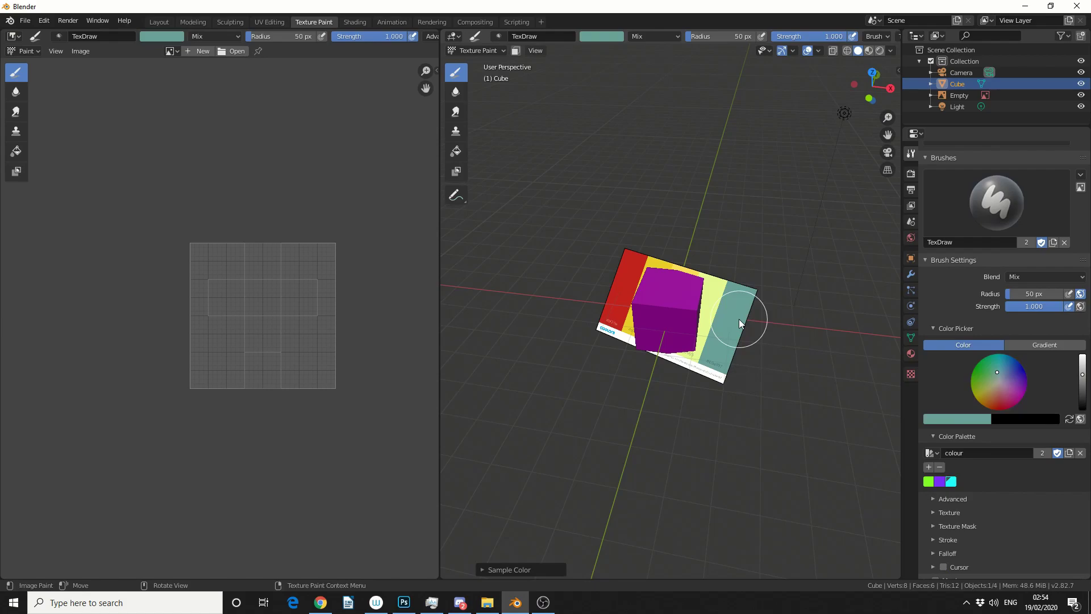
key("s")
left_click(744, 314)
key("s")
left_click(704, 285)
key("s")
left_click(680, 263)
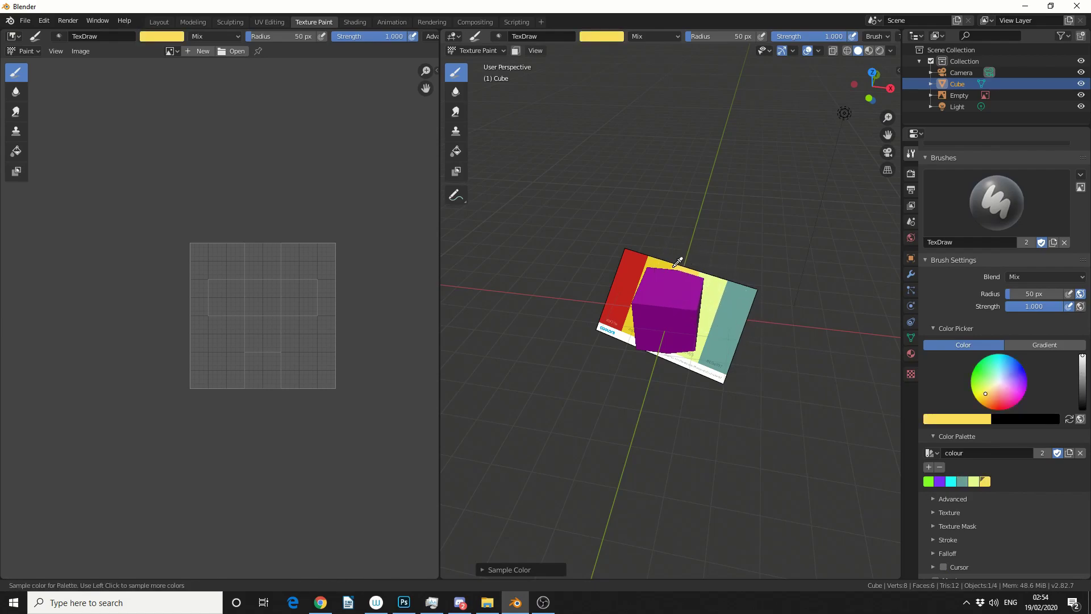
- Sample the darker yellow and the red from the reference image into the palette
key("s")
left_click(644, 273)
left_click(963, 482)
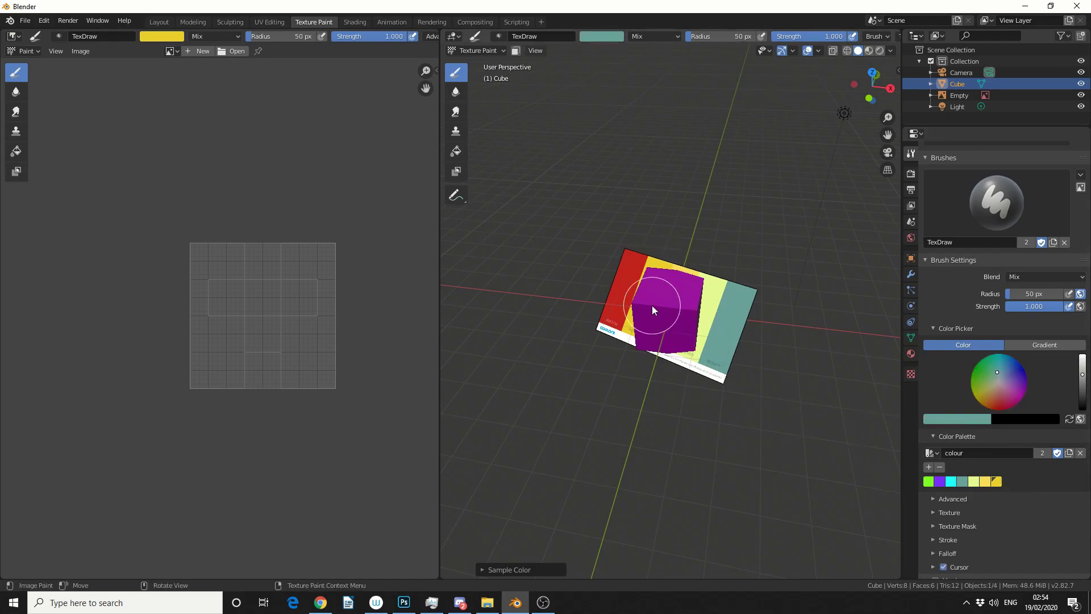
key("s")
left_click(630, 283)
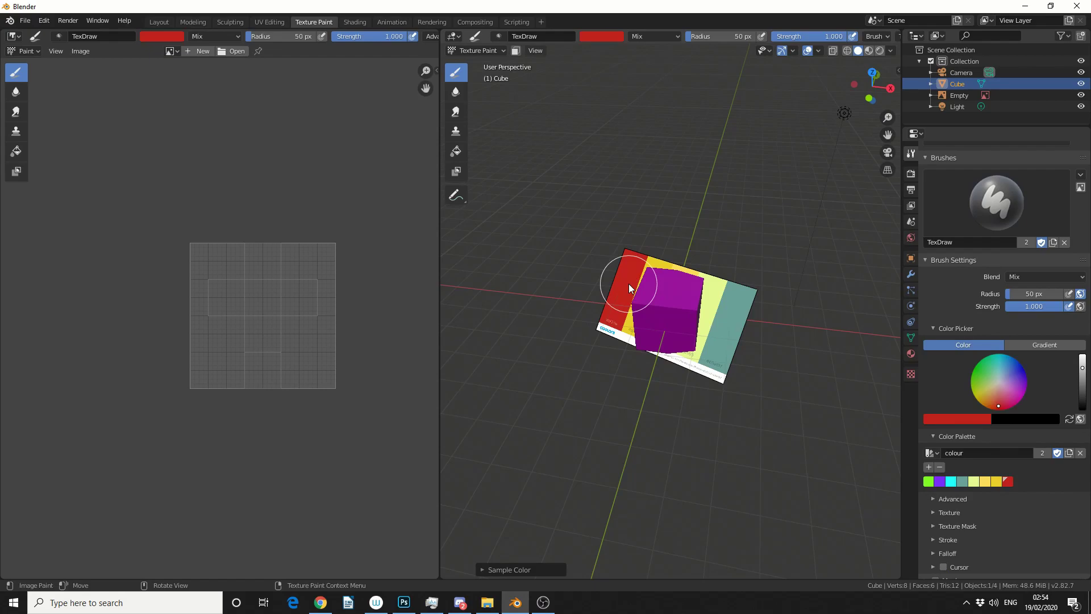
key("ctrl+z")
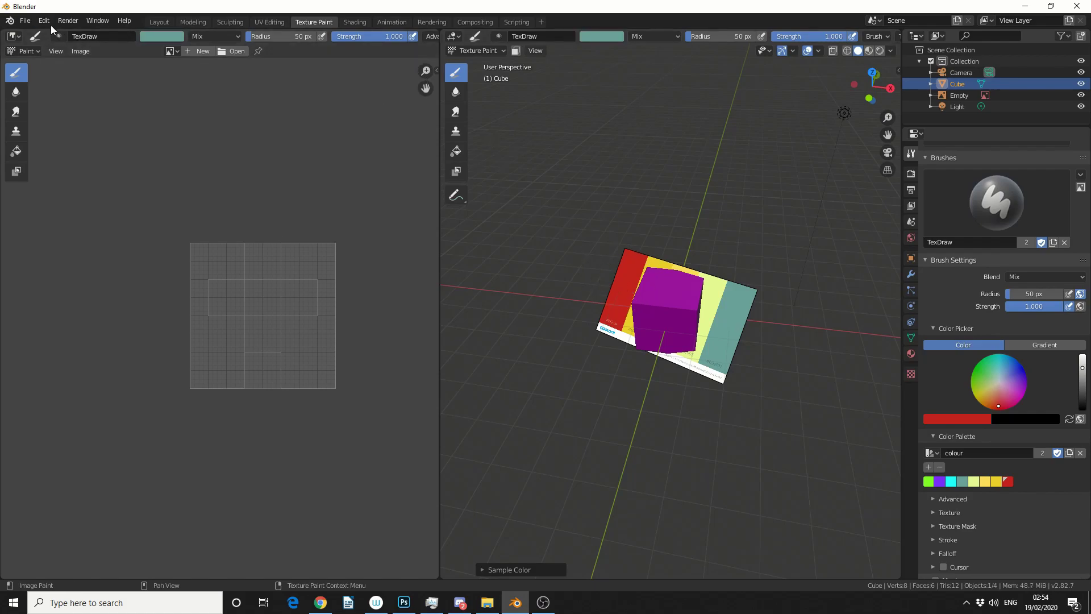
- Look up the Paint Palettes add-on in the Blender preferences by searching for "pai"
left_click(46, 21)
left_click(80, 185)
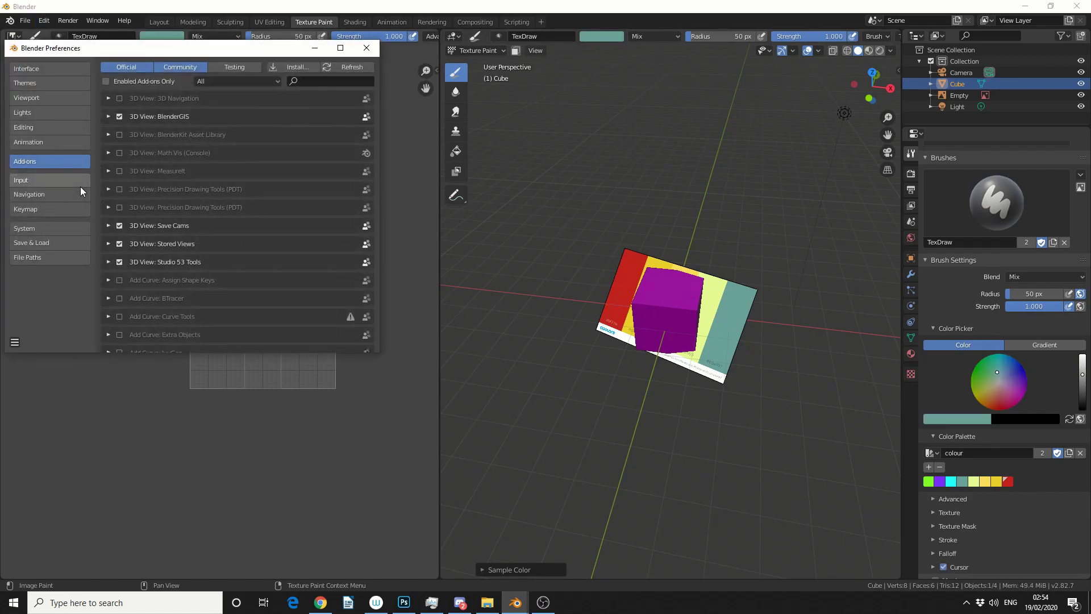
left_click(320, 81)
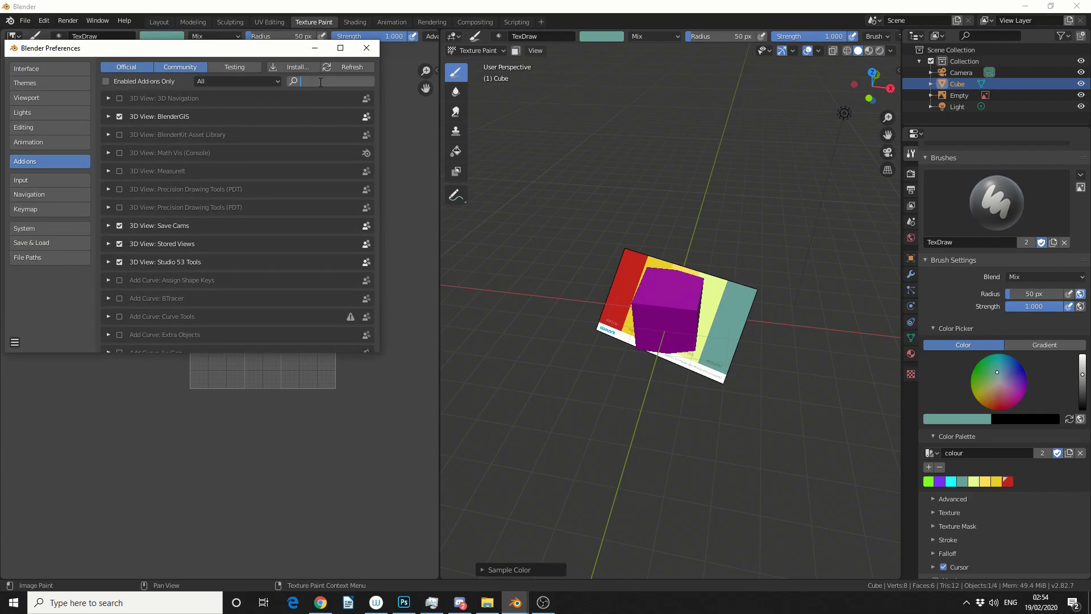
type("pai")
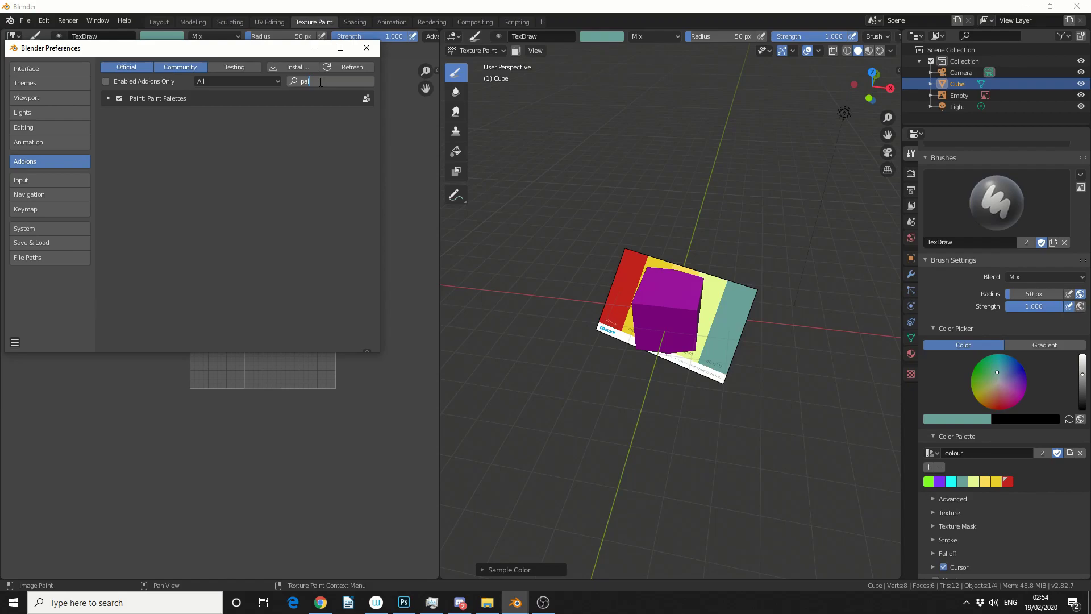
left_click(400, 75)
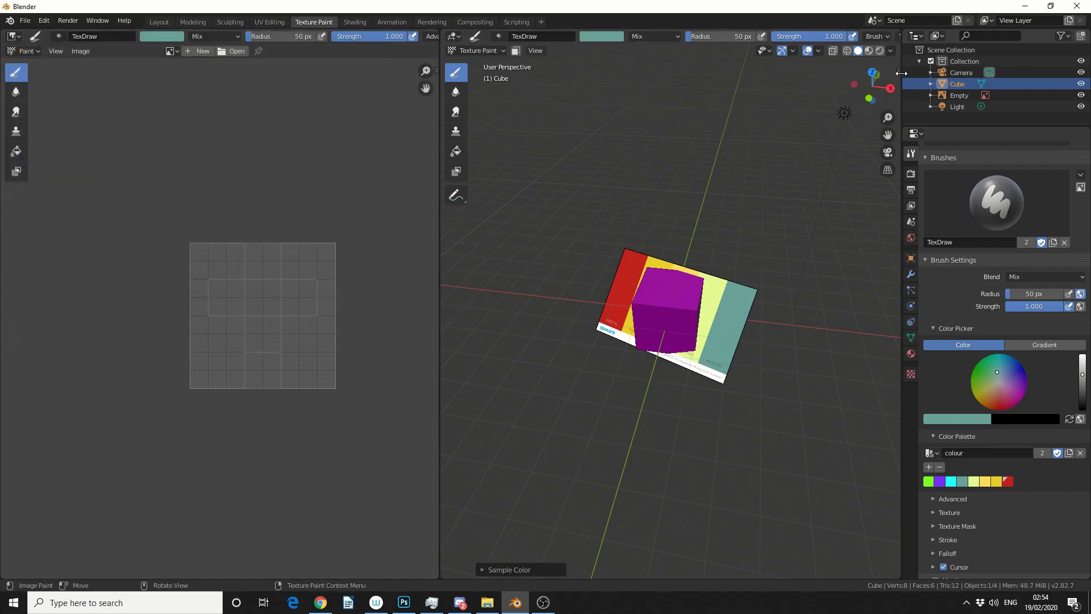
- Show the Paint Palettes add-on's Color Palette settings in the 3D viewport sidebar
left_click(897, 70)
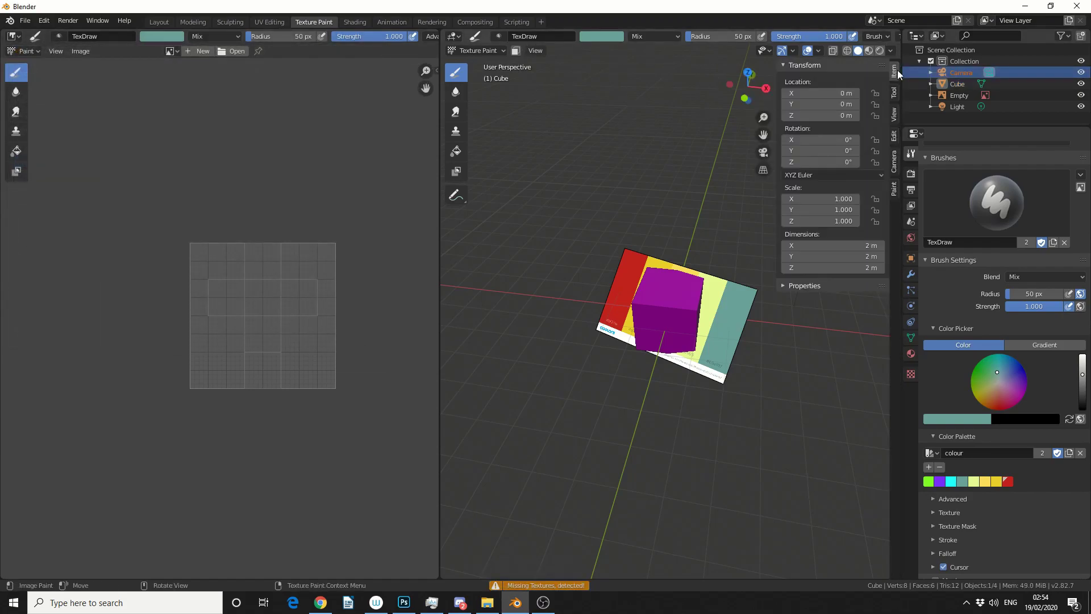
left_click(897, 196)
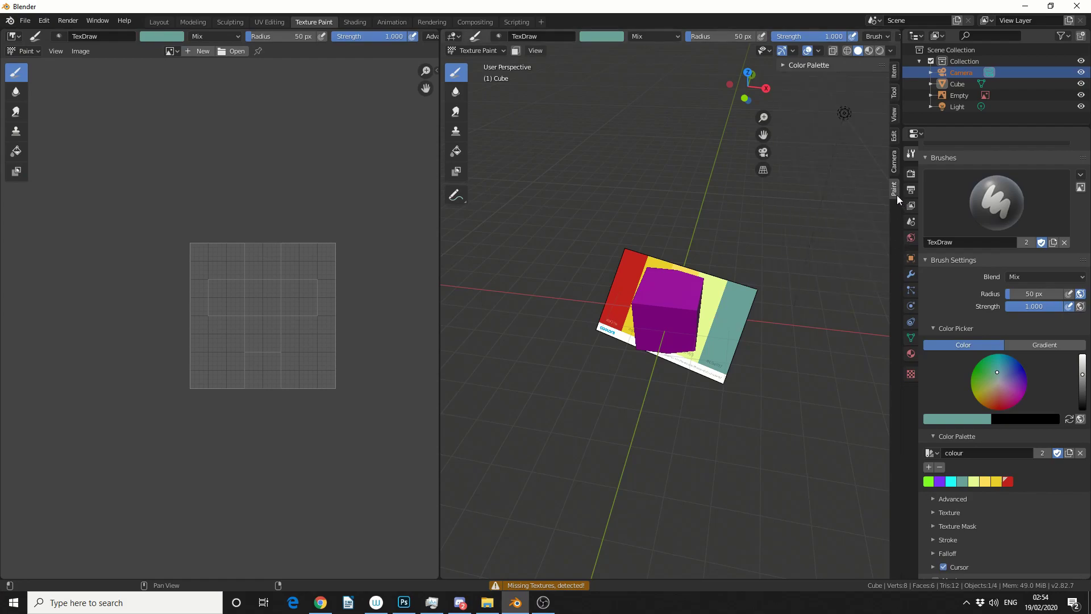
left_click(813, 67)
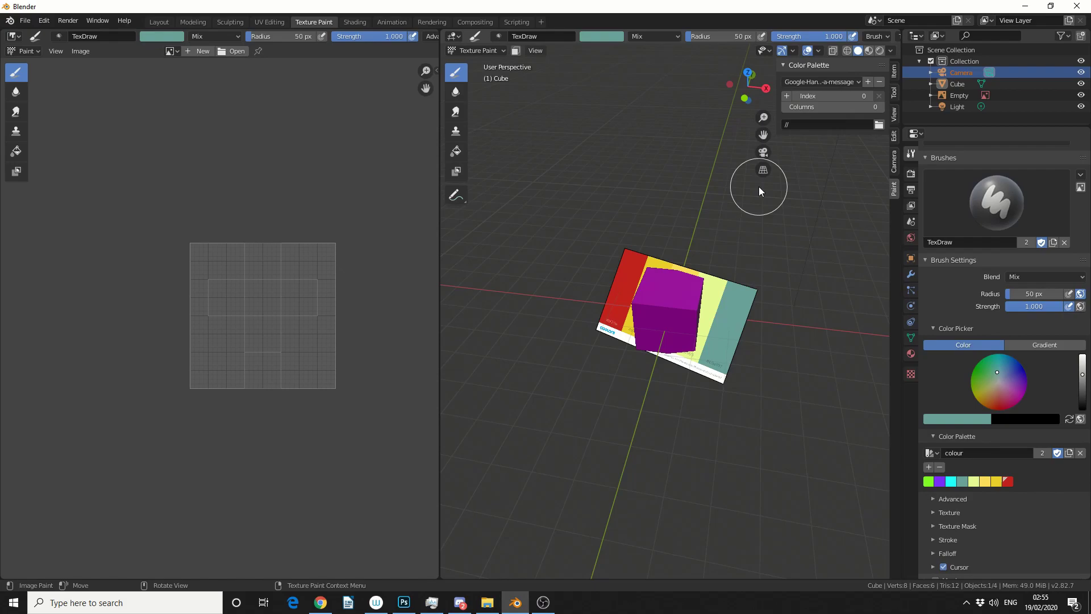
- Switch to the browser and look through the .gpl palette files in the GitHub gimp-palettes repository
left_click(321, 602)
left_click(515, 7)
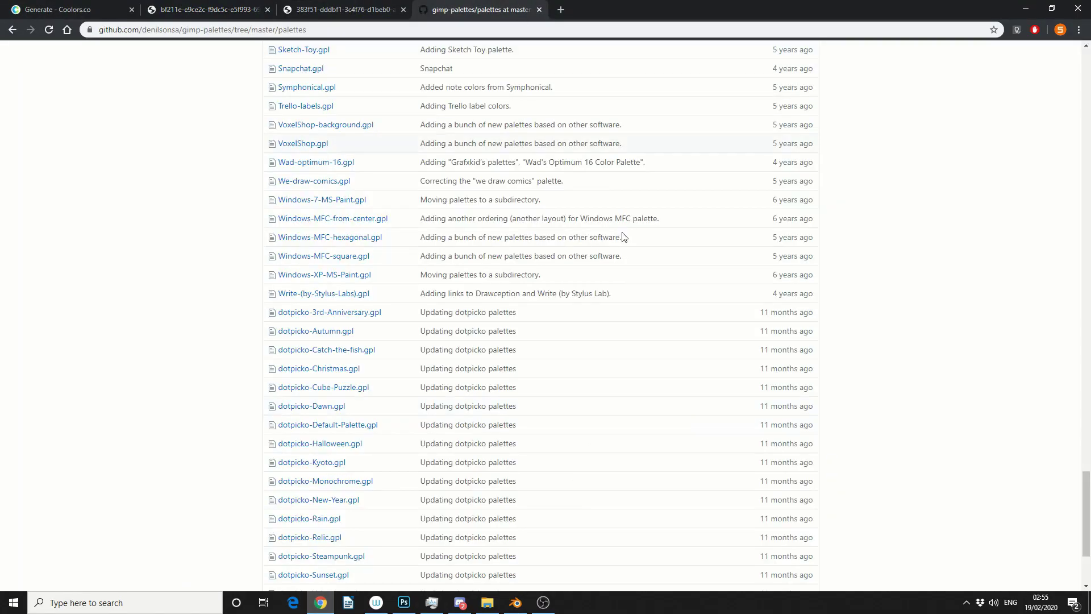
scroll(596, 285, "up", 10)
scroll(597, 307, "up", 10)
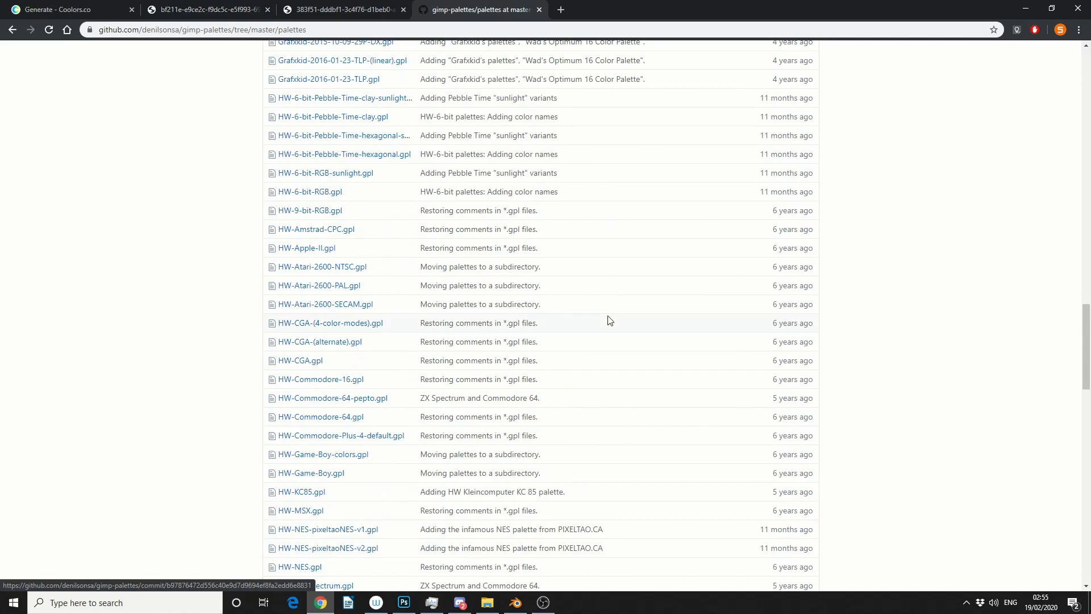
scroll(607, 321, "down", 11)
scroll(612, 328, "down", 11)
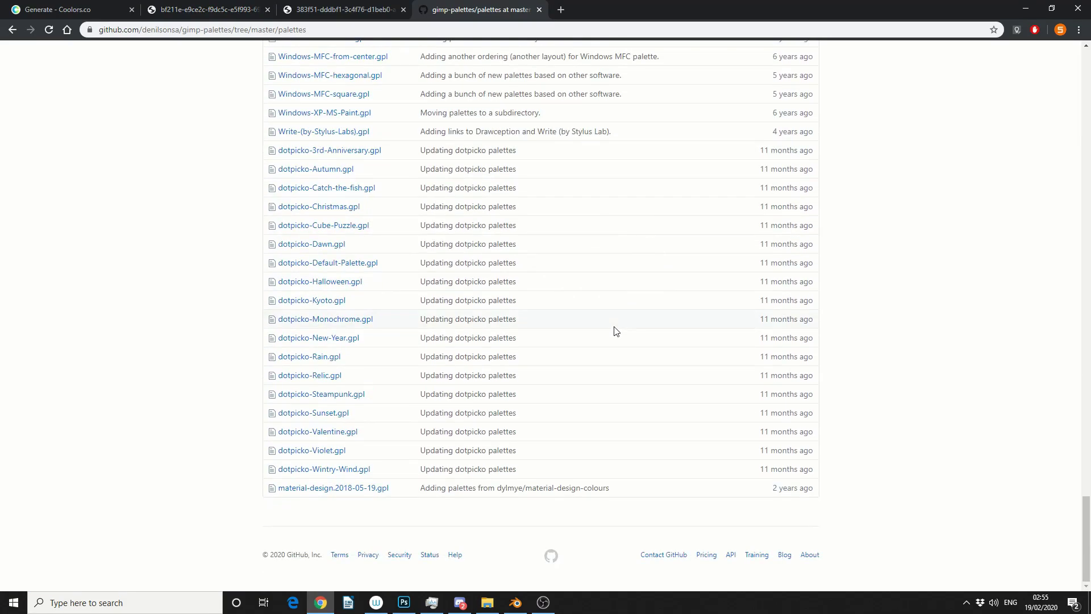
scroll(617, 341, "up", 3)
scroll(619, 345, "up", 20)
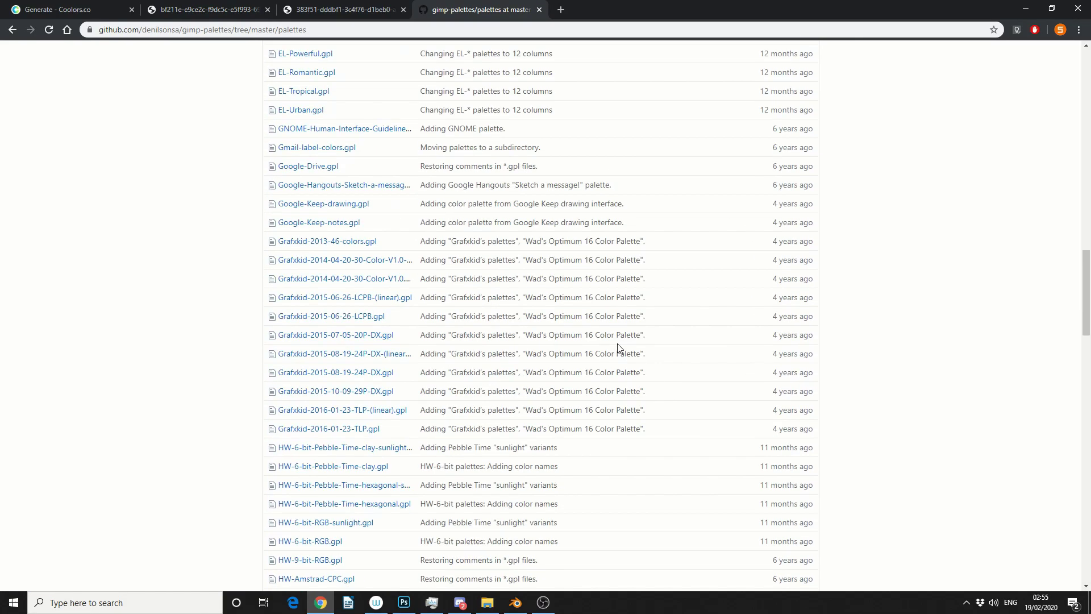
scroll(710, 307, "down", 18)
scroll(795, 290, "up", 20)
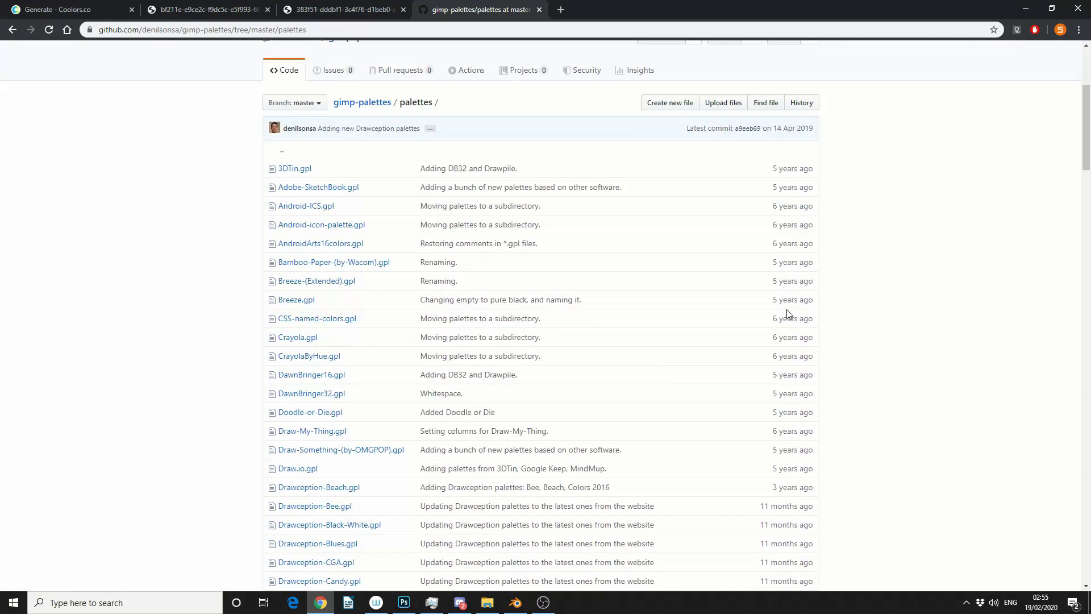
left_click(1025, 8)
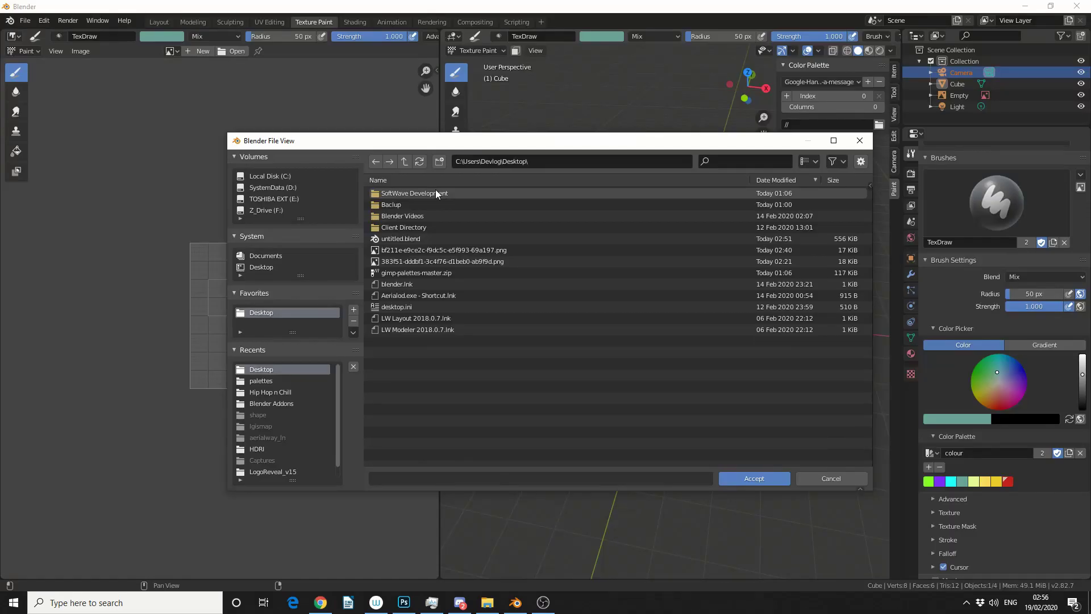
- Set the add-on's palette folder to SoftWave Development\palettes on the desktop and save the project over untitled.blend there
left_click(435, 193)
left_click(434, 193)
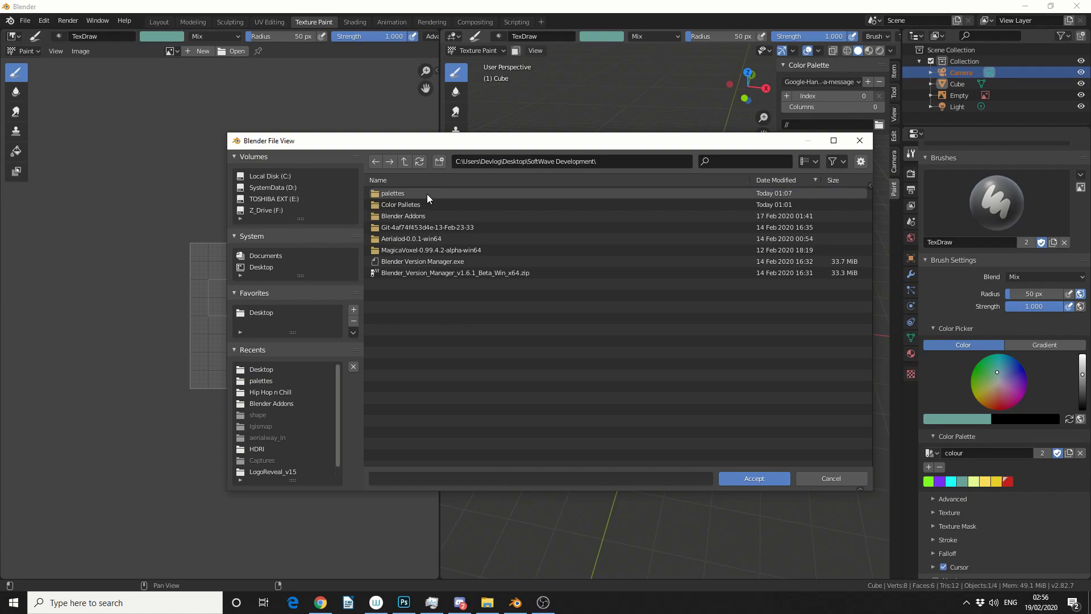
left_click(428, 193)
left_click(427, 194)
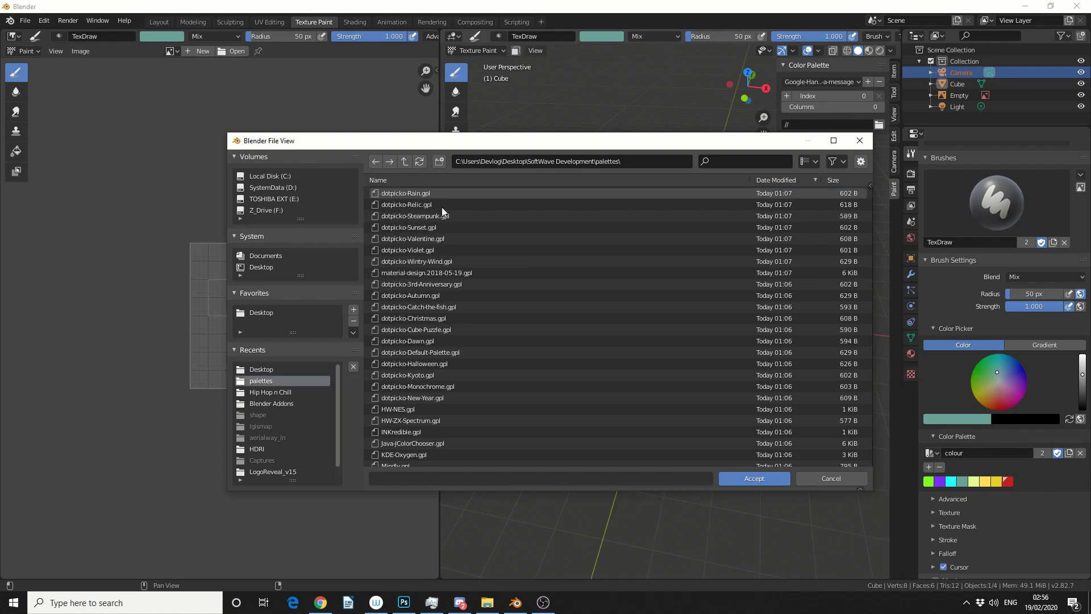
left_click(767, 479)
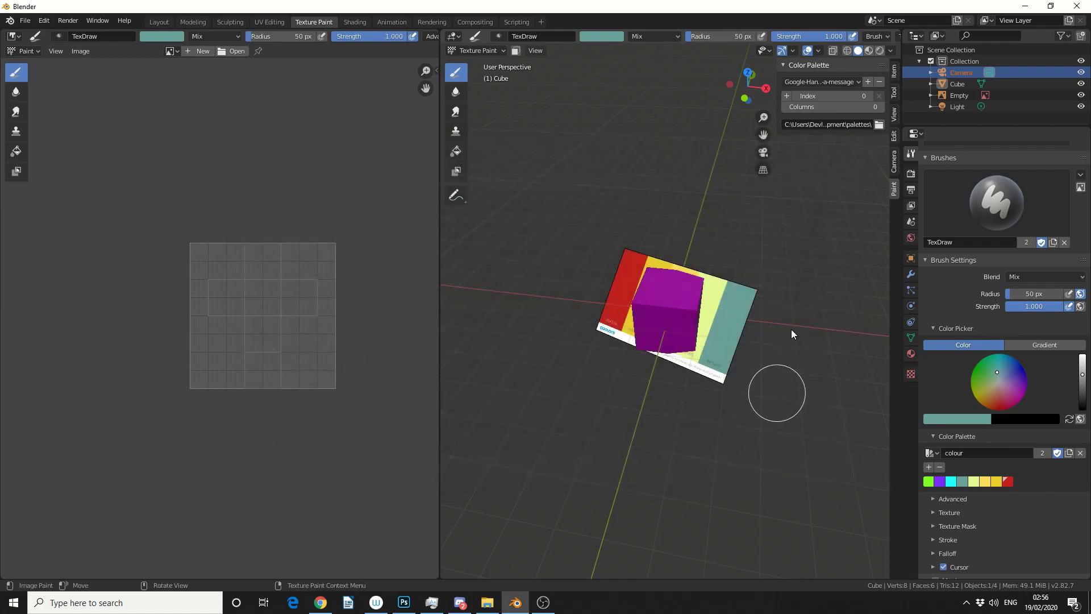
key("ctrl+s")
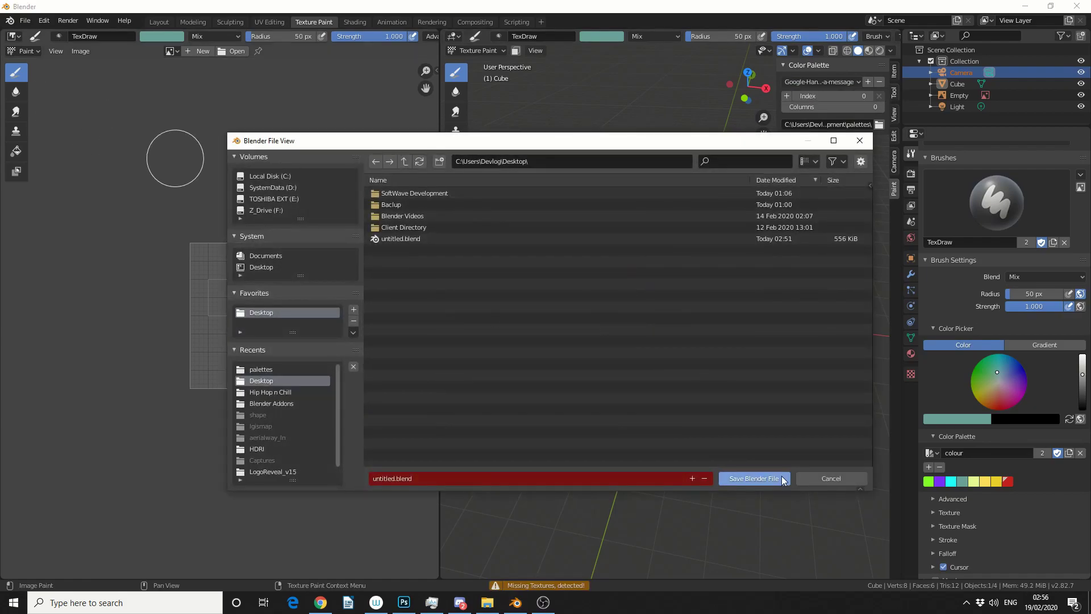
left_click(755, 479)
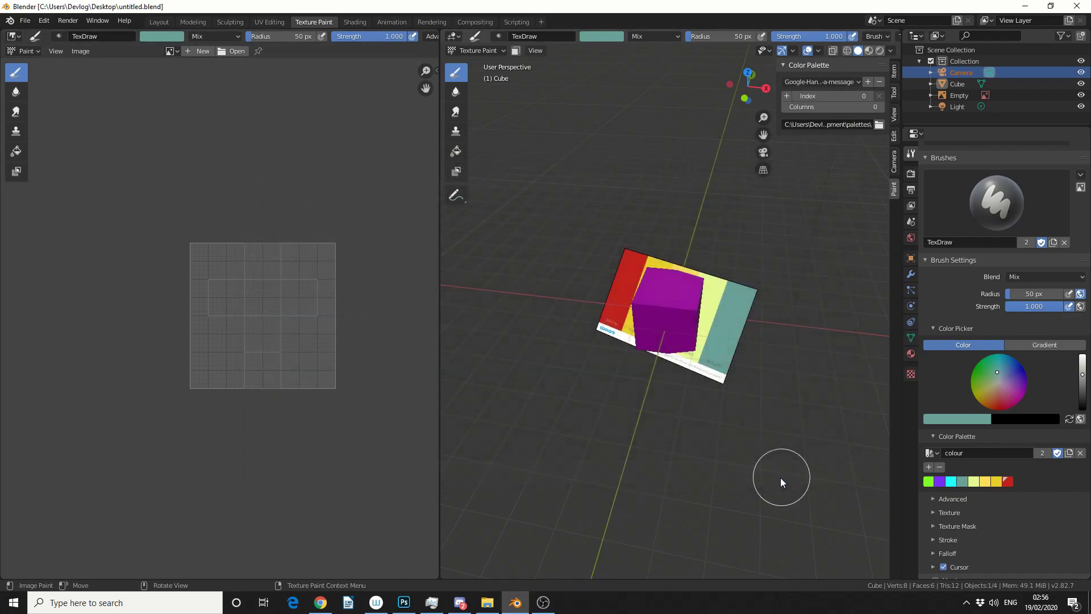
- Load the HW-Commodore-64 palette preset and set its swatch display to 5 columns
left_click(851, 81)
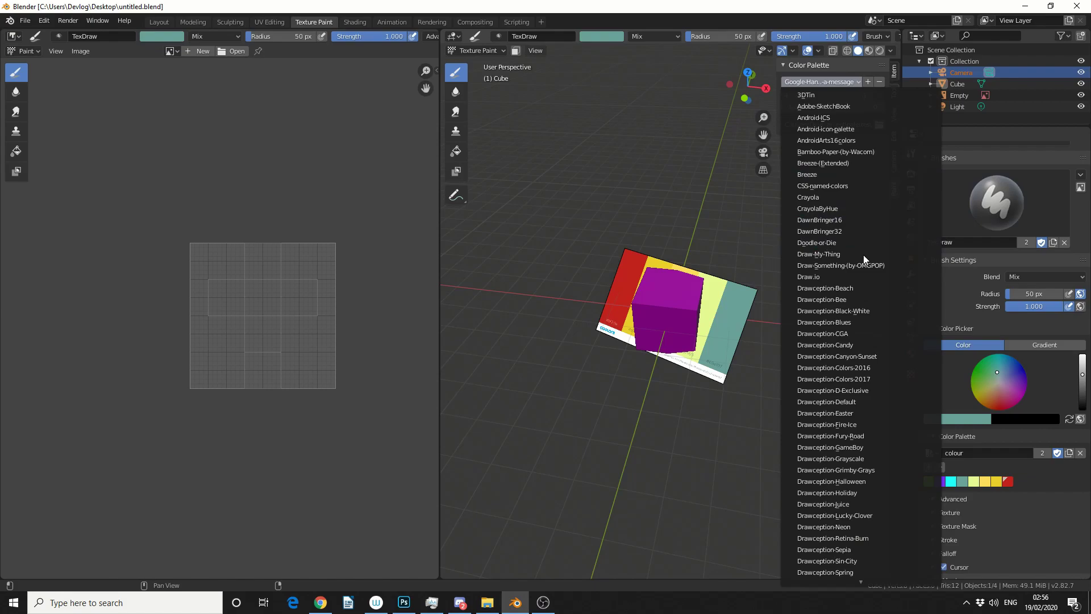
mouse_move(883, 581)
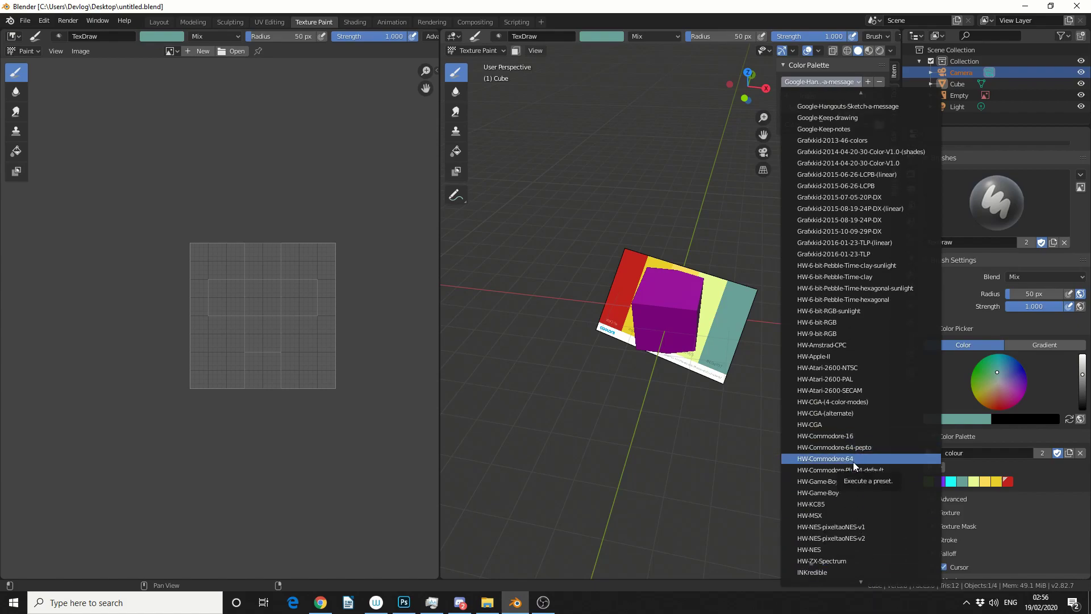
left_click(854, 458)
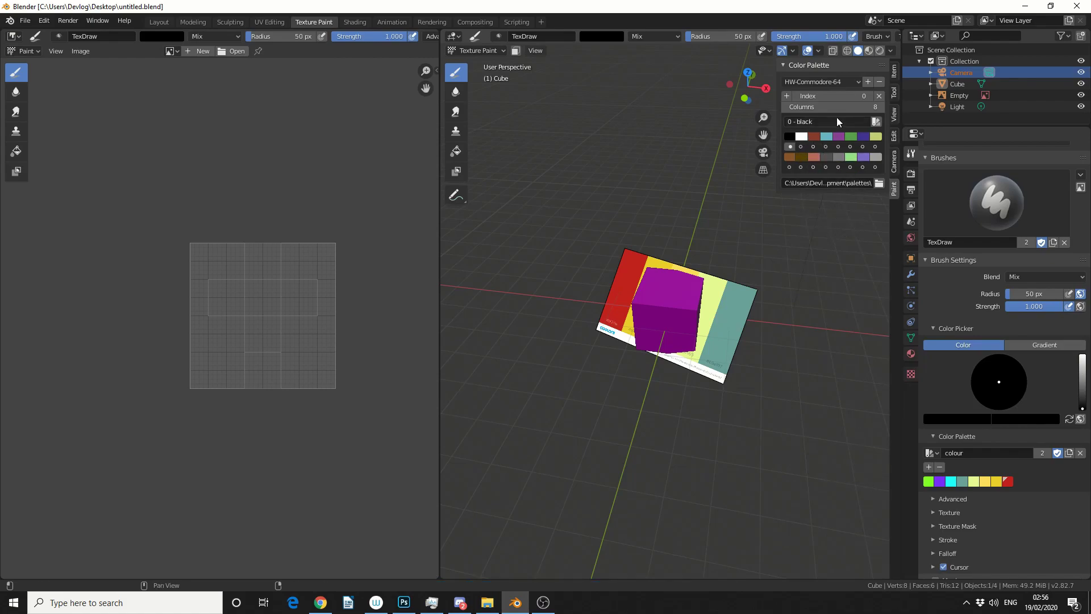
mouse_move(845, 105)
left_mouse_down()
mouse_move(787, 104)
mouse_move(846, 105)
left_mouse_up()
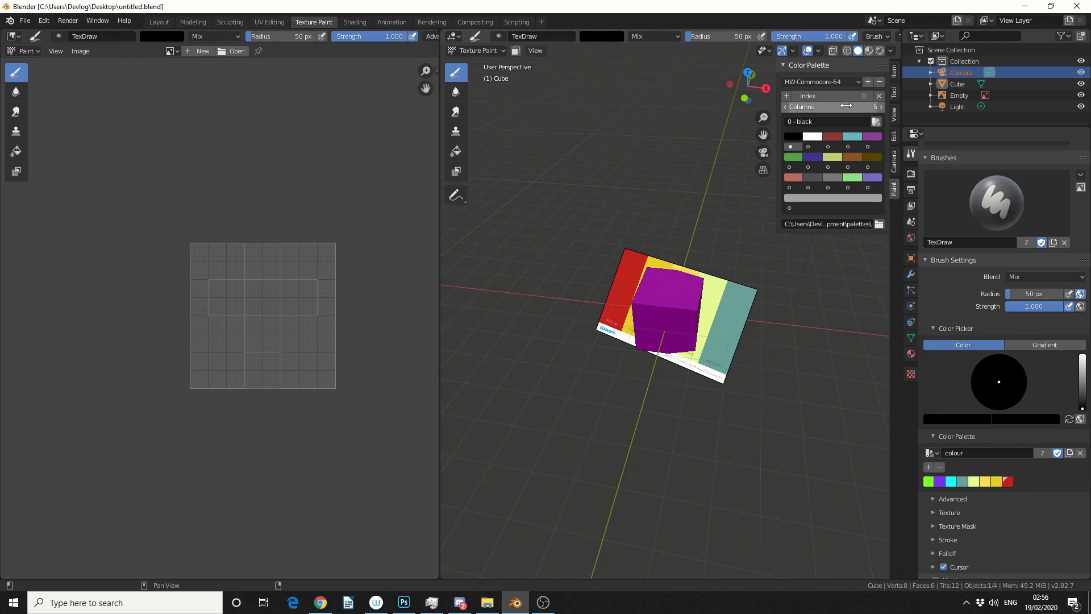
- Add the blue, light green and light red swatches from the Commodore 64 preset to the brush's "colour" palette
left_click(810, 167)
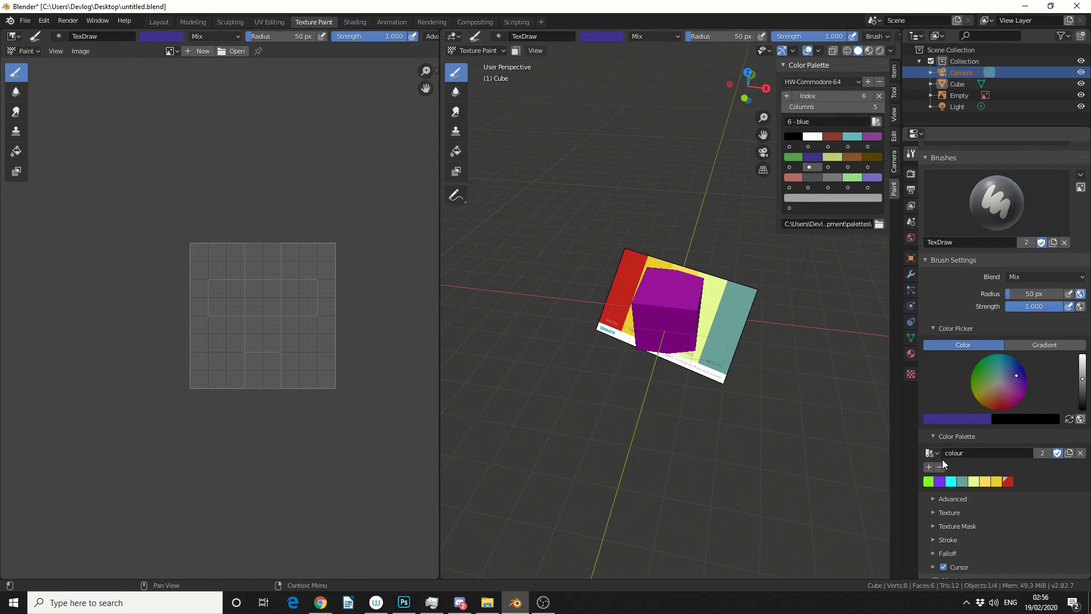
left_click(929, 466)
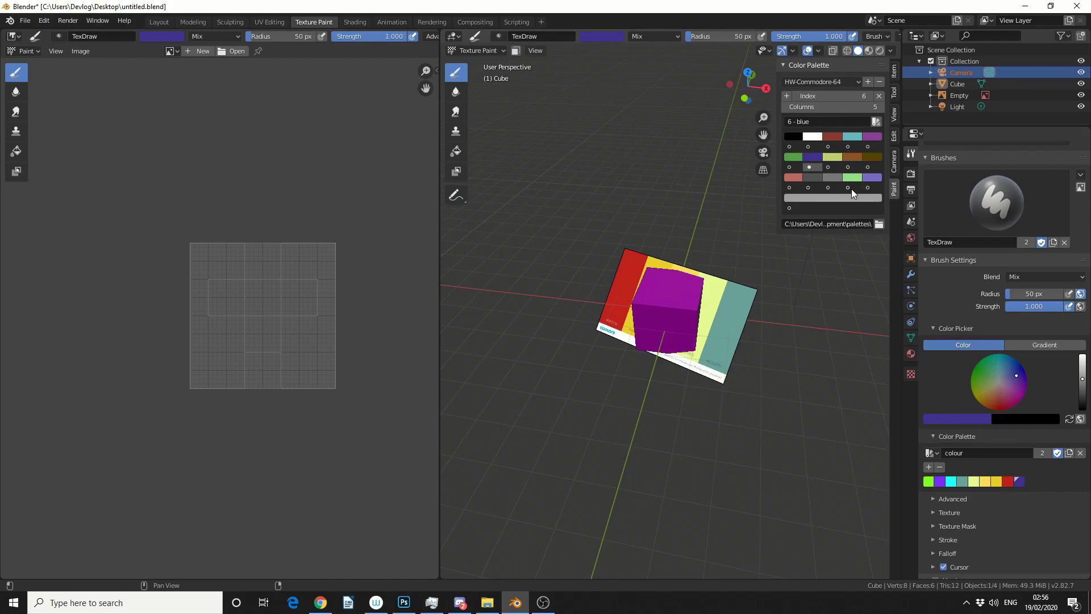
left_click(852, 181)
left_click(930, 467)
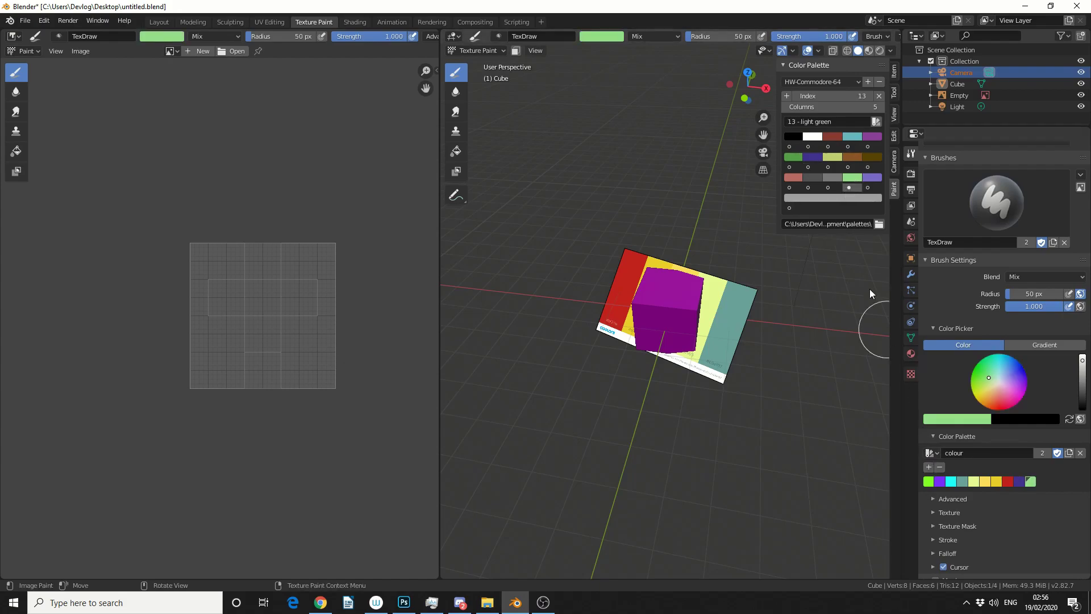
left_click(794, 177)
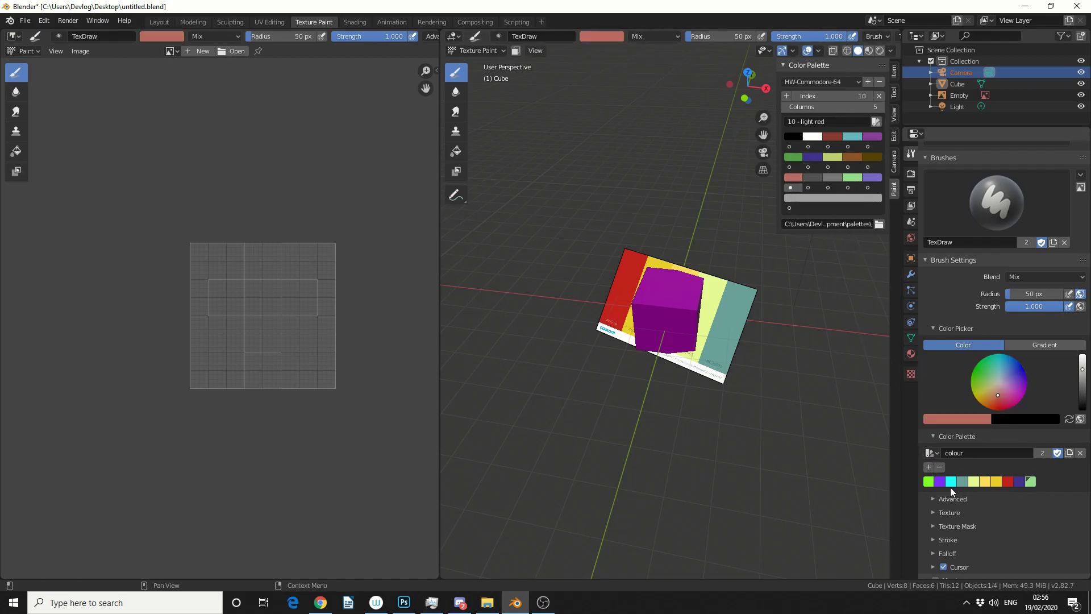
left_click(929, 466)
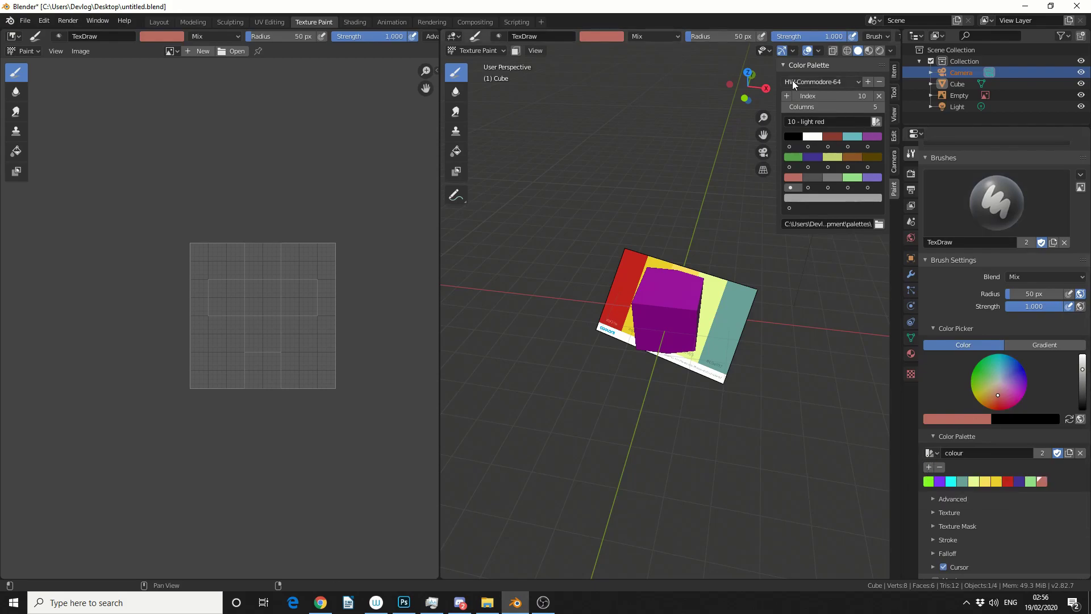
- Load the EL-Delicate palette preset in the add-on's Color Palette
left_click(820, 82)
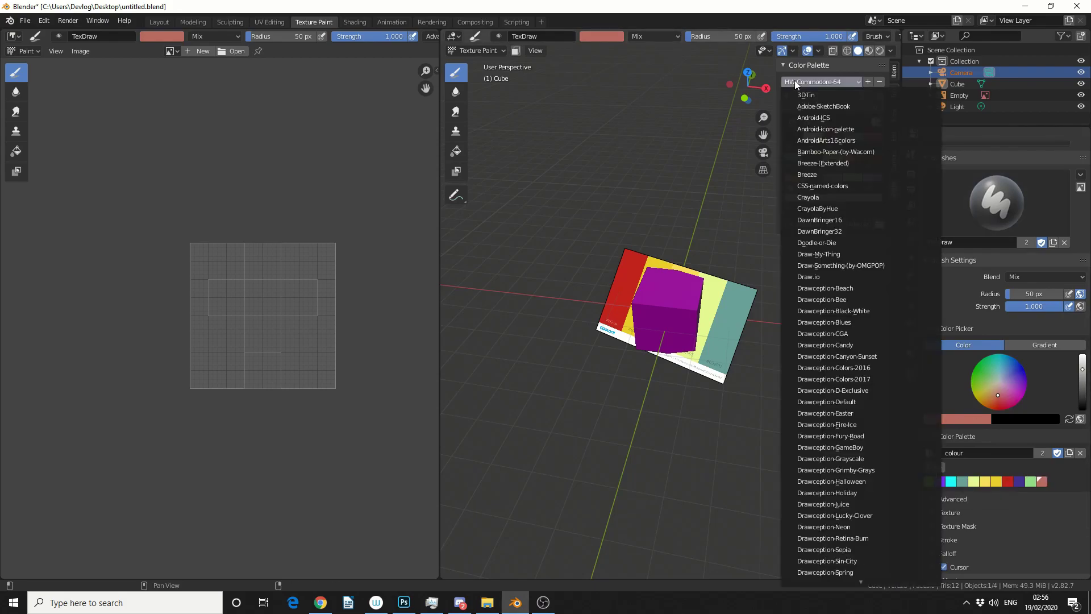
scroll(837, 584, "down", 4)
left_click(824, 560)
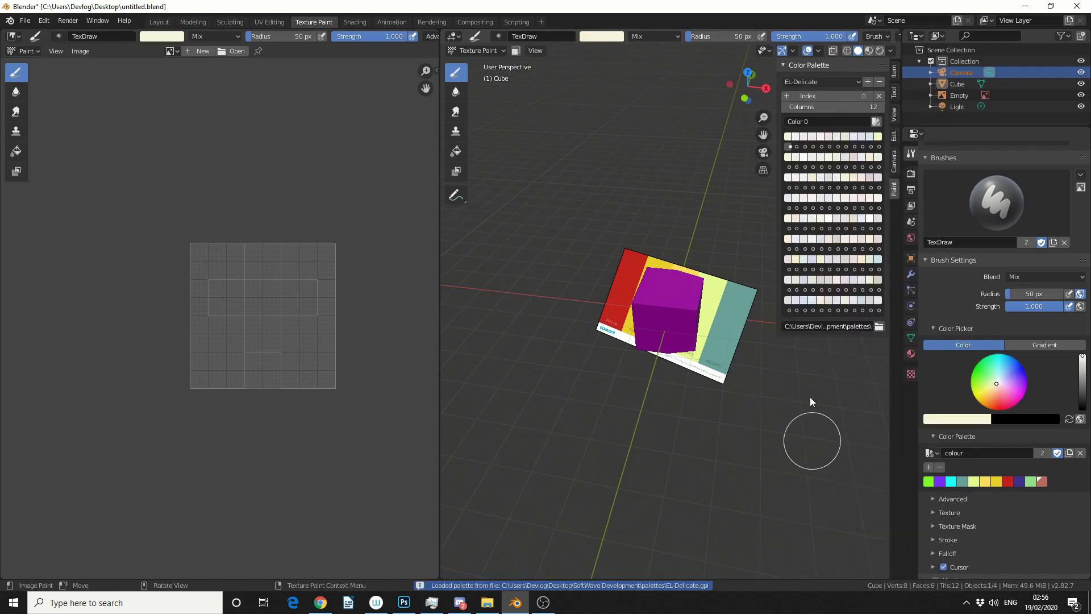